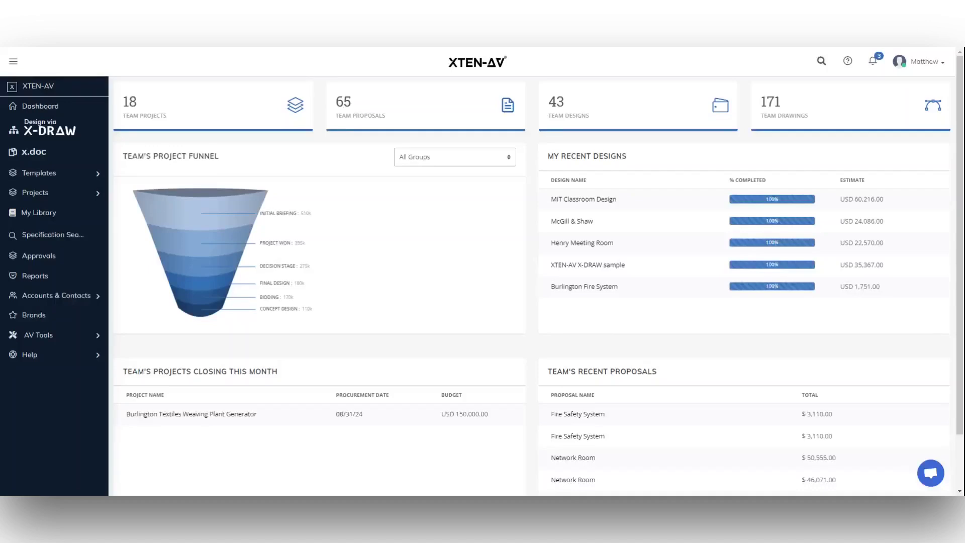
# - Expand the monday.com entry in Integrations settings to reveal its not-connected status and two setup steps
pyautogui.click(933, 67)
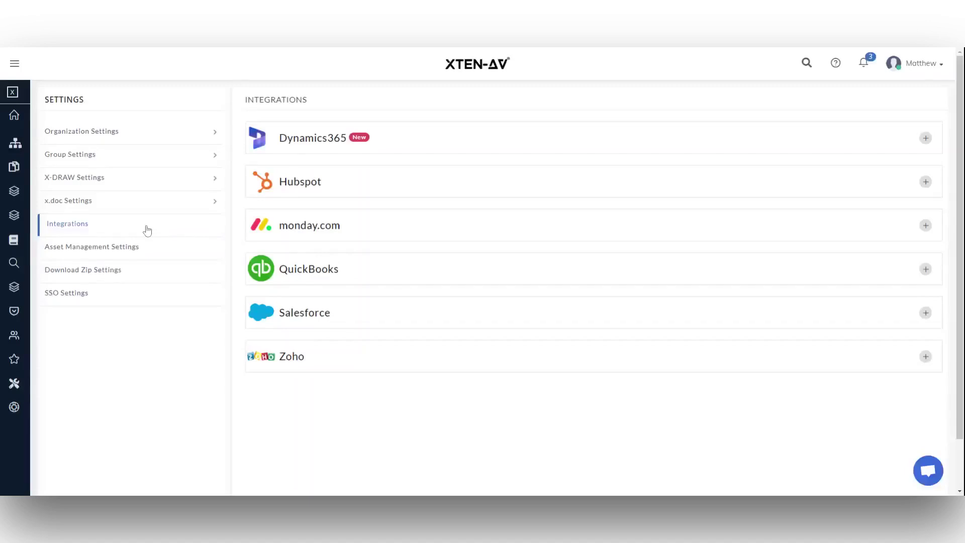
pyautogui.click(328, 236)
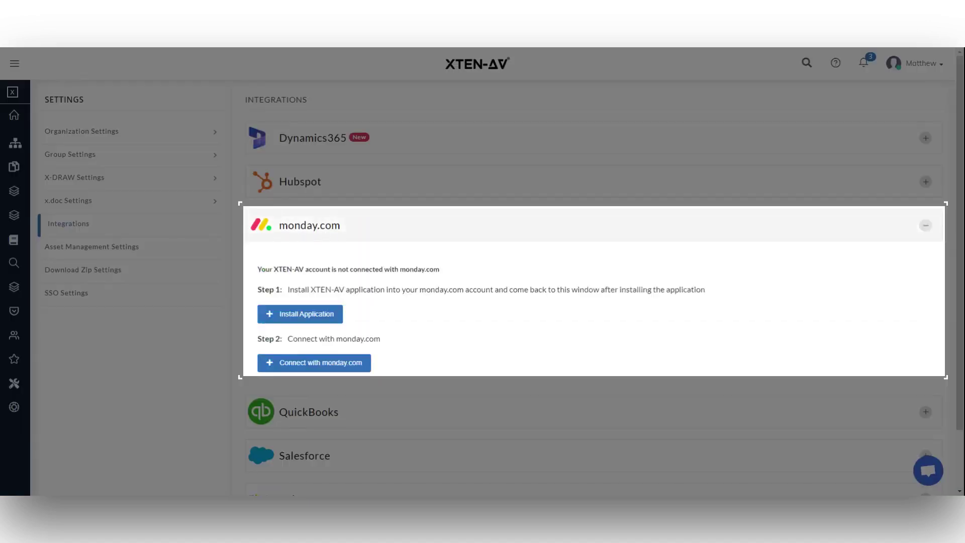
pyautogui.scroll(-2, 394, 252)
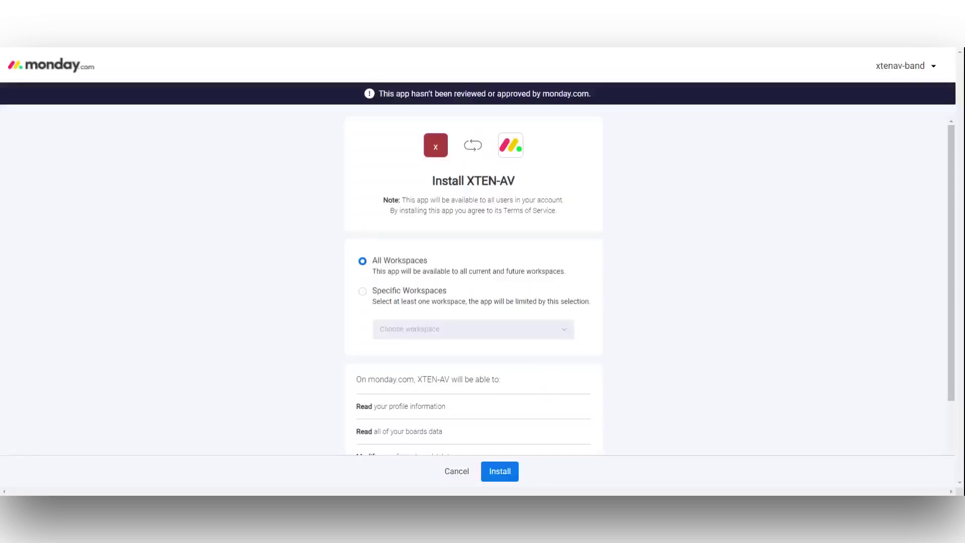
# - Install the XTEN-AV app into monday.com for All Workspaces and reach the authorization screen
pyautogui.scroll(-3, 472, 302)
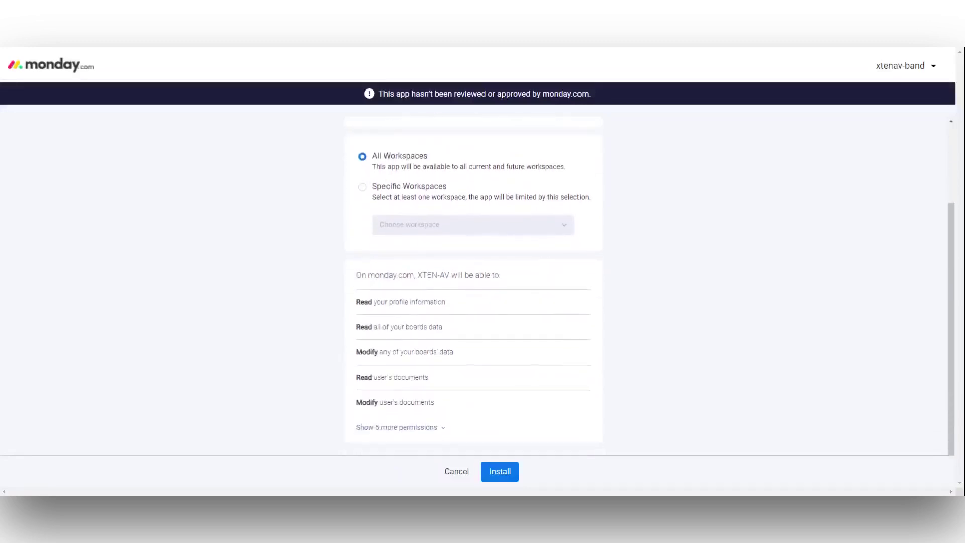
pyautogui.click(500, 473)
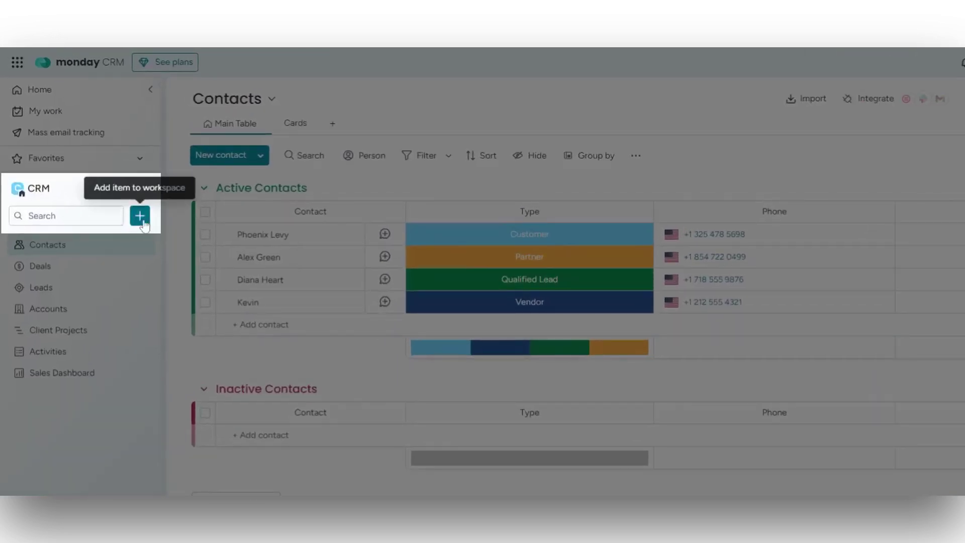
# - Add the Basic CRM template from the Sales & CRM template gallery to the workspace
pyautogui.click(138, 215)
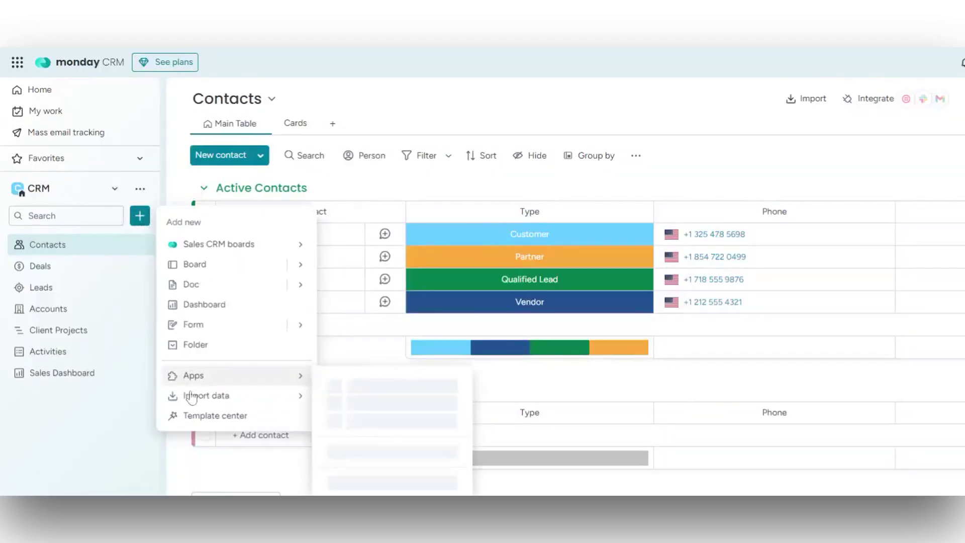
pyautogui.click(199, 419)
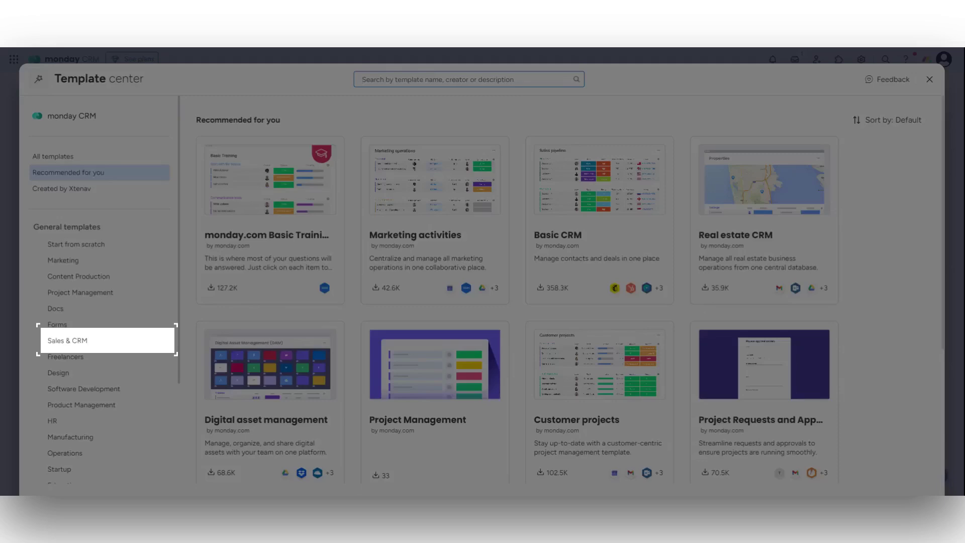
pyautogui.click(130, 342)
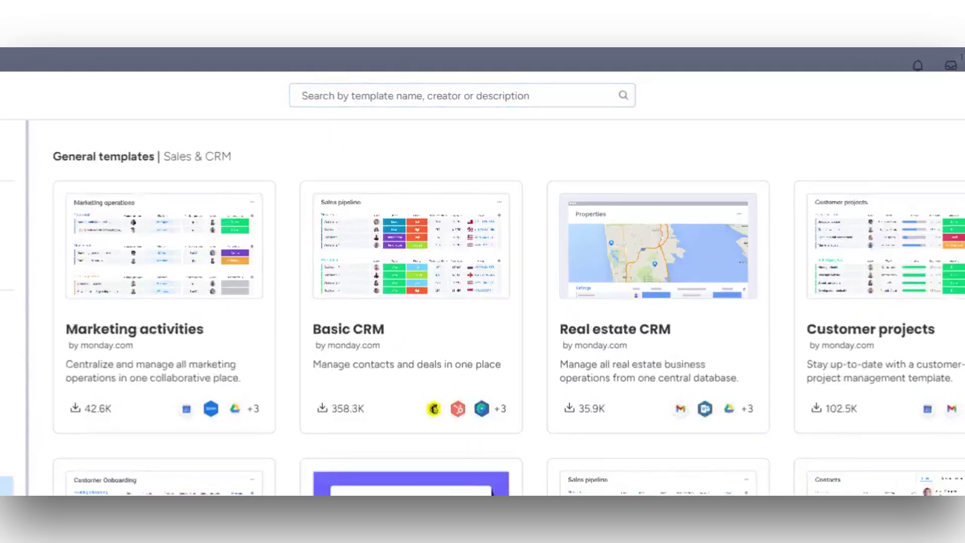
pyautogui.click(411, 306)
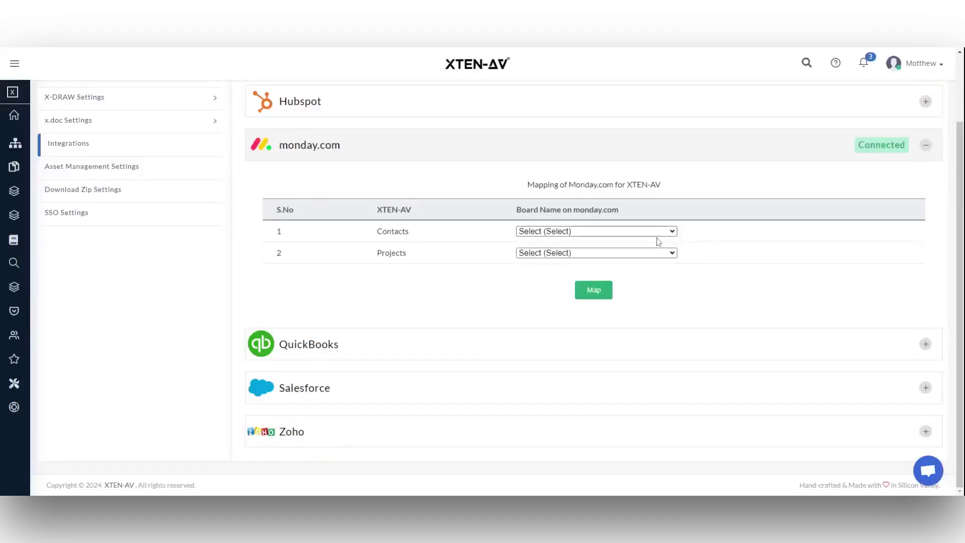
# - Map Contacts to My Contacts and Projects to Client Projects, then save the mapping
pyautogui.click(641, 278)
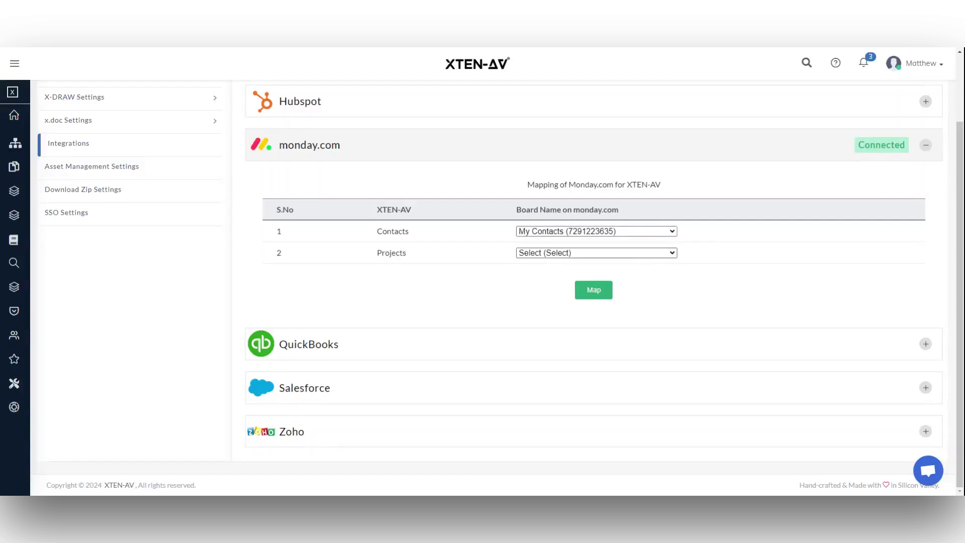
pyautogui.click(672, 289)
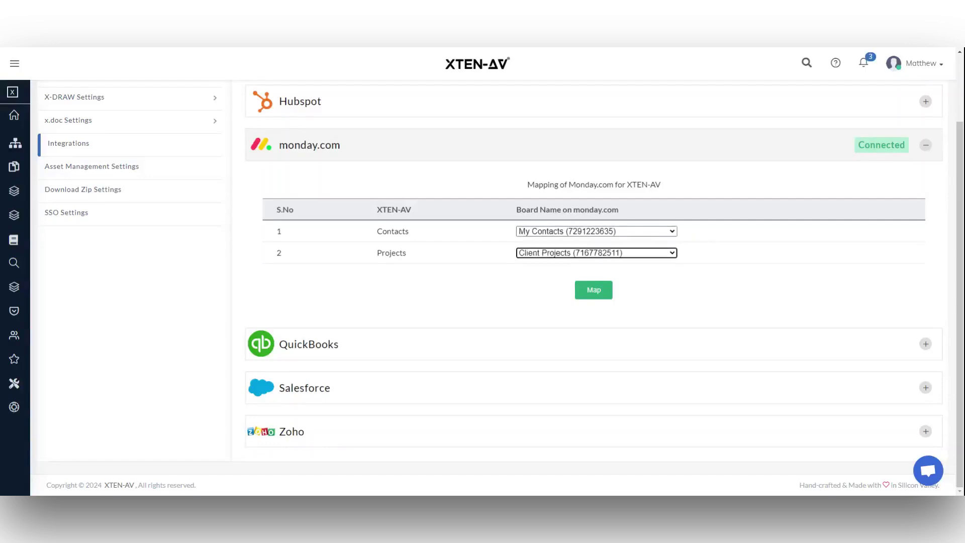
pyautogui.click(591, 296)
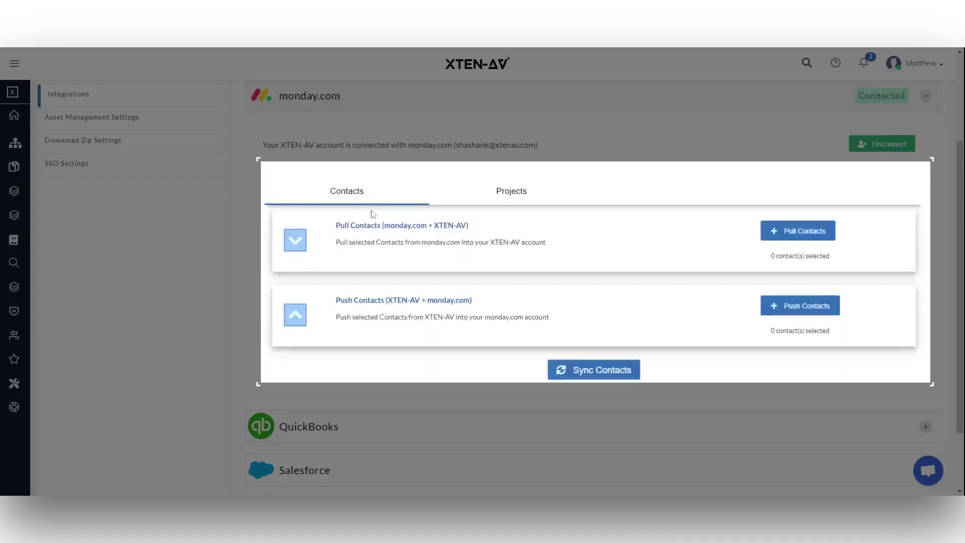
# - Tick two monday.com contacts for pulling, run the contact sync, and confirm the Done dialog
pyautogui.click(503, 196)
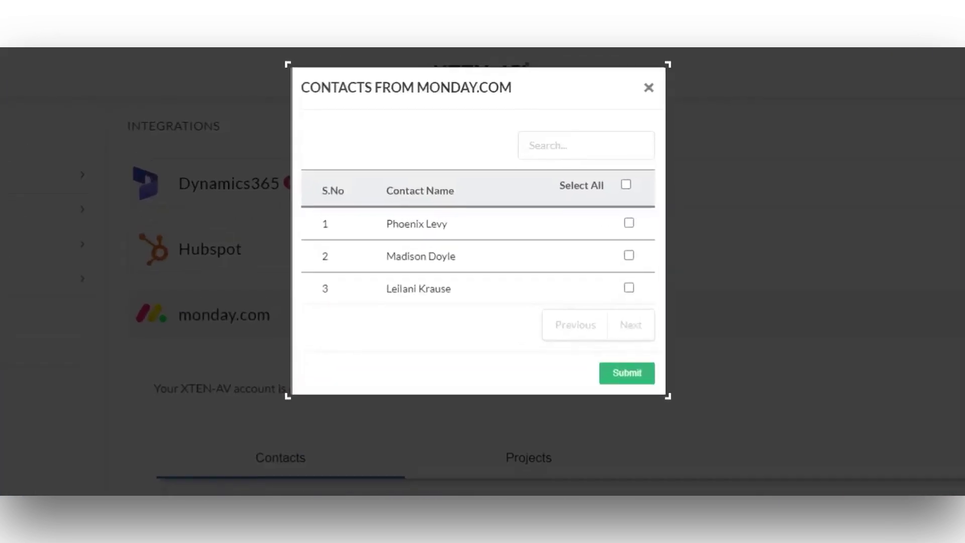
pyautogui.click(629, 287)
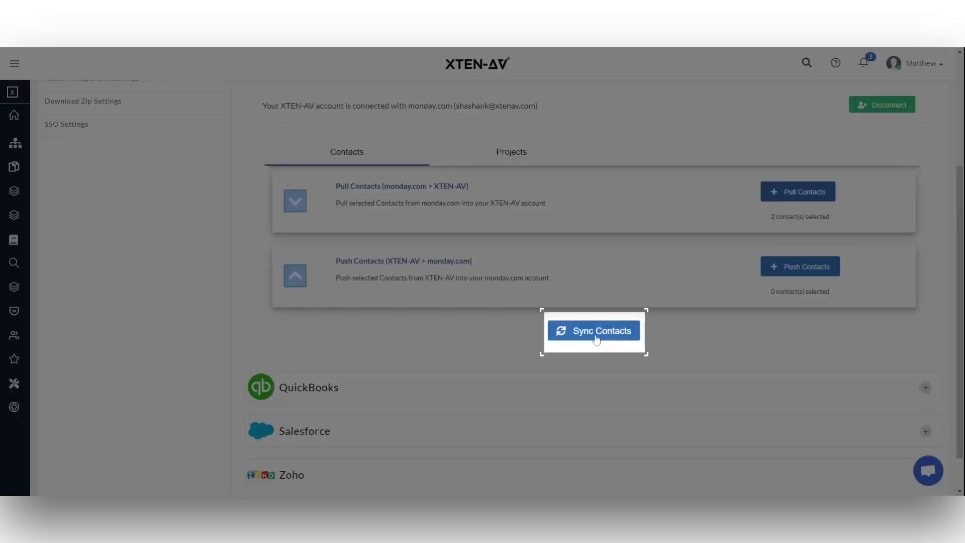
pyautogui.click(595, 330)
pyautogui.click(482, 340)
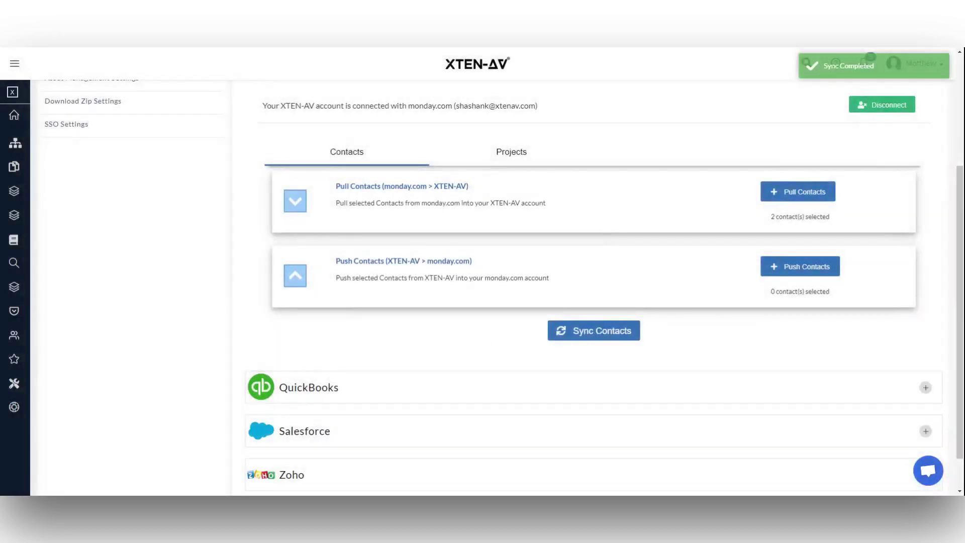
# - In All Contacts, choose Pull from monday.com, tick the first contact, and sync it
pyautogui.moveTo(14, 335)
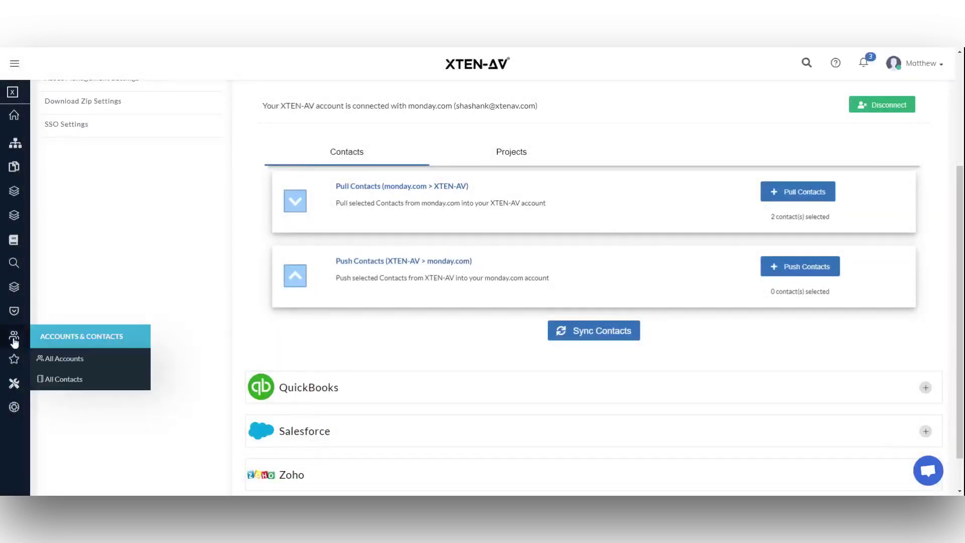
pyautogui.click(79, 385)
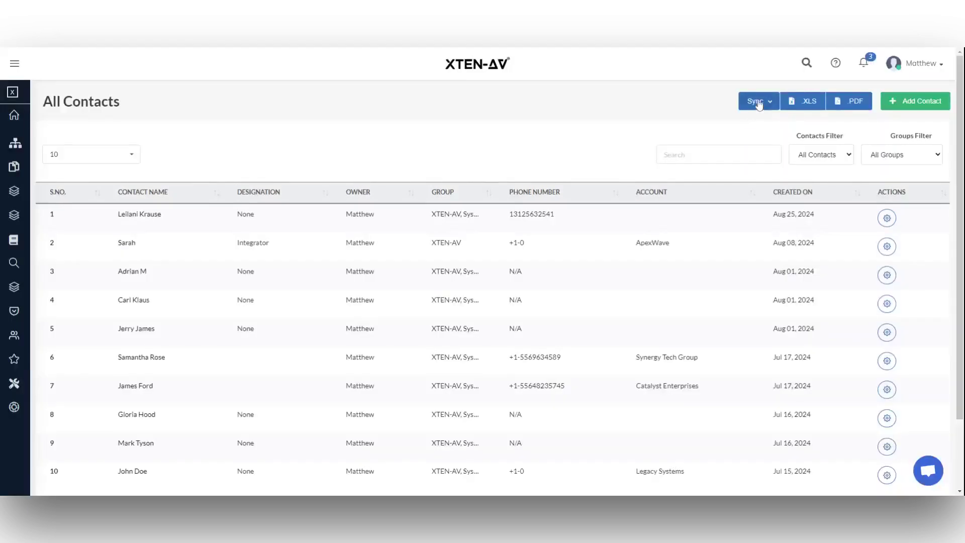
pyautogui.click(759, 103)
pyautogui.moveTo(768, 127)
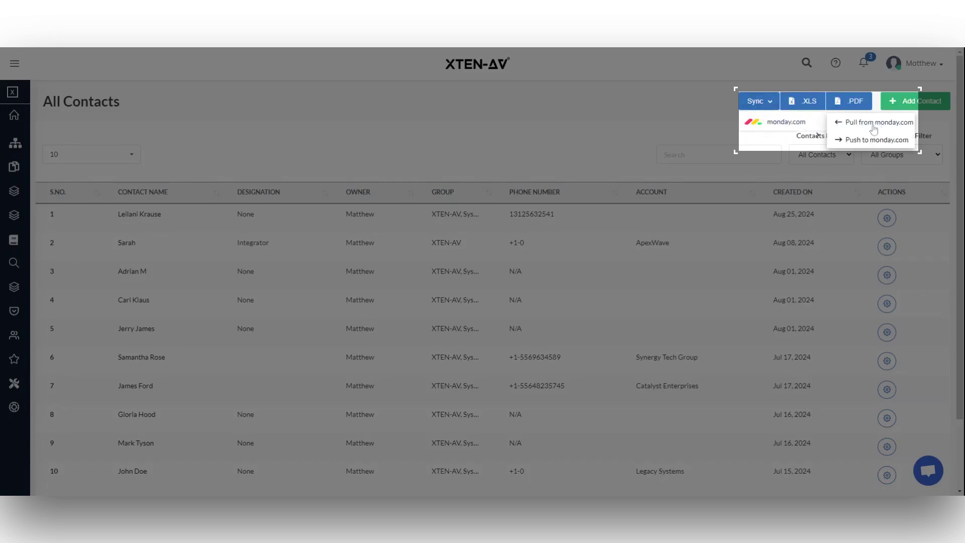
pyautogui.click(854, 122)
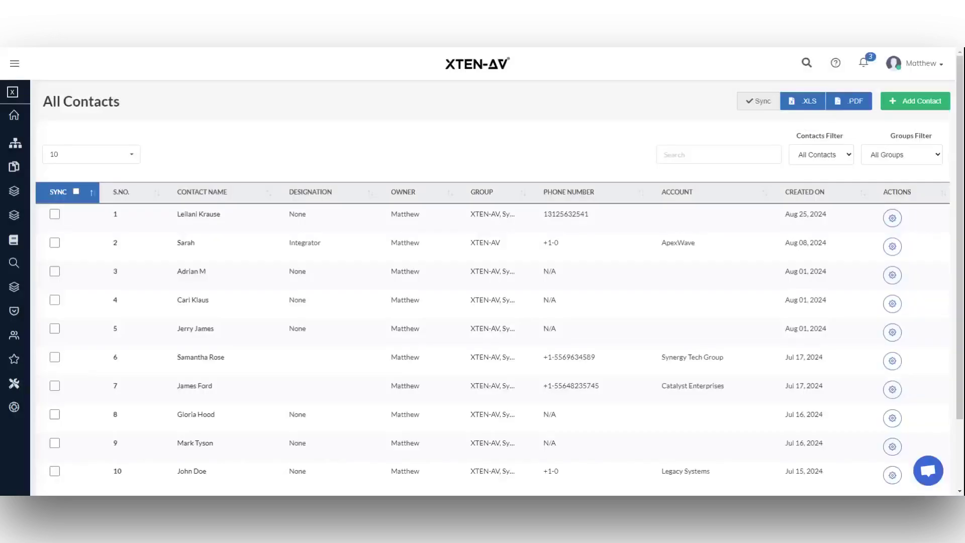
pyautogui.click(54, 214)
pyautogui.click(760, 103)
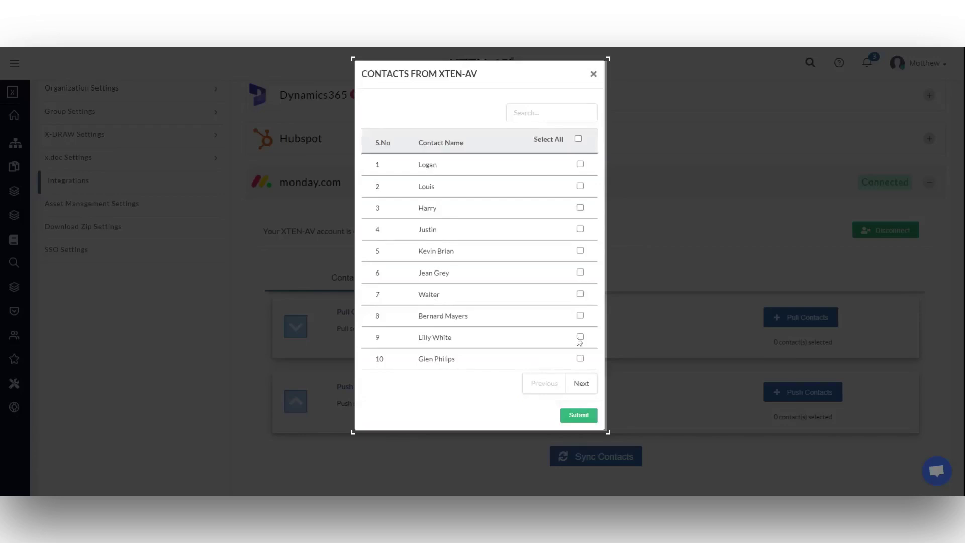
# - Push two chosen contacts to monday.com, sync them, and check them on the My Contacts board
pyautogui.click(580, 337)
pyautogui.click(581, 294)
pyautogui.click(579, 415)
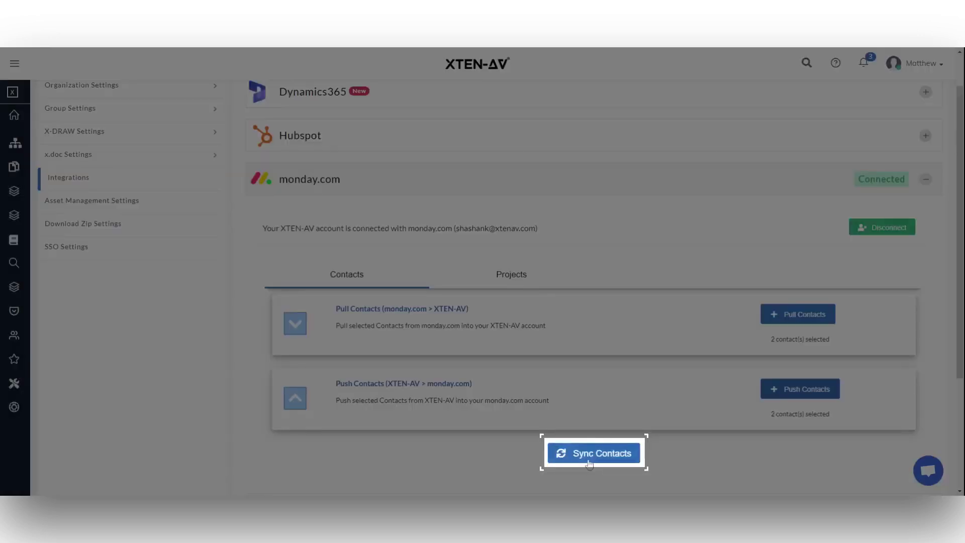
pyautogui.click(589, 462)
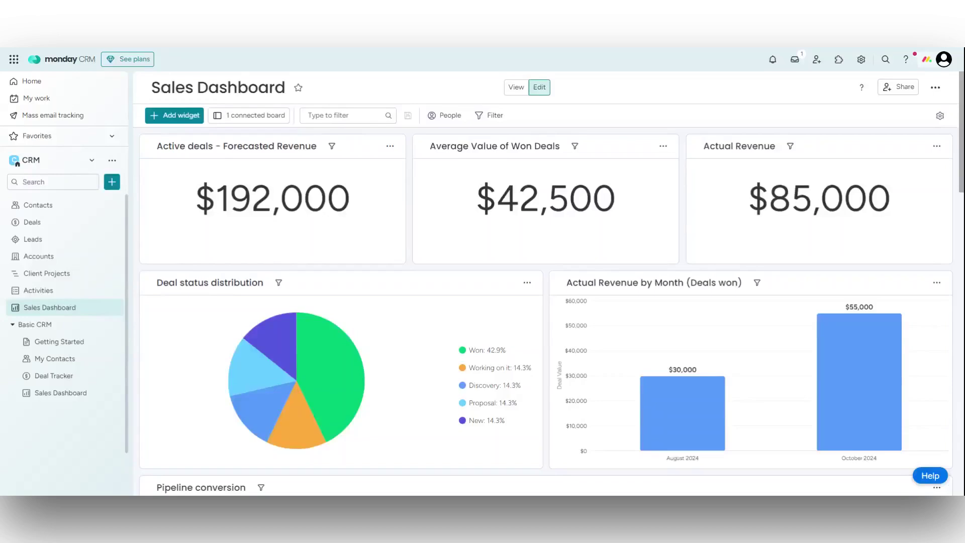
pyautogui.click(80, 359)
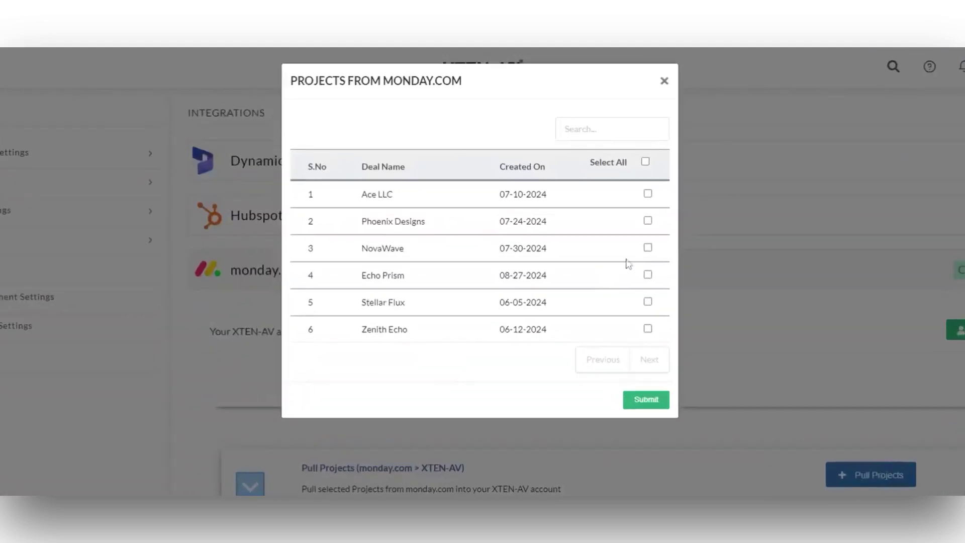
# - Pull NovaWave and Stellar Flux from monday.com, then run and confirm the project sync
pyautogui.click(614, 207)
pyautogui.click(614, 250)
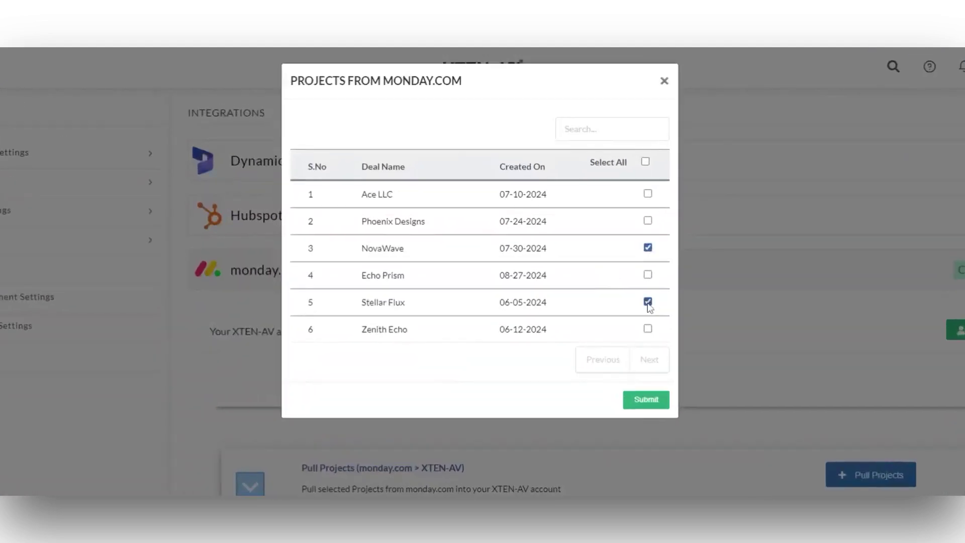
pyautogui.click(645, 405)
pyautogui.scroll(-2, 594, 302)
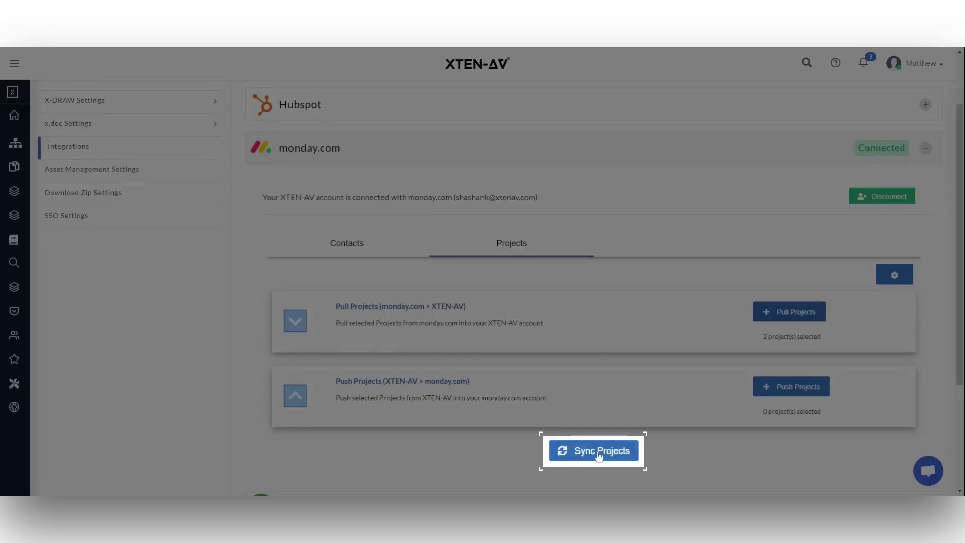
pyautogui.click(599, 455)
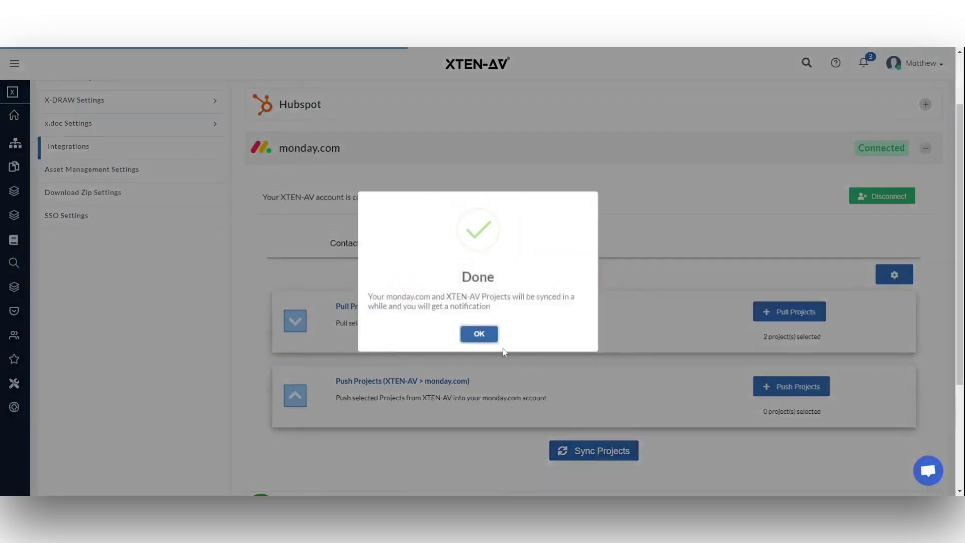
pyautogui.click(480, 334)
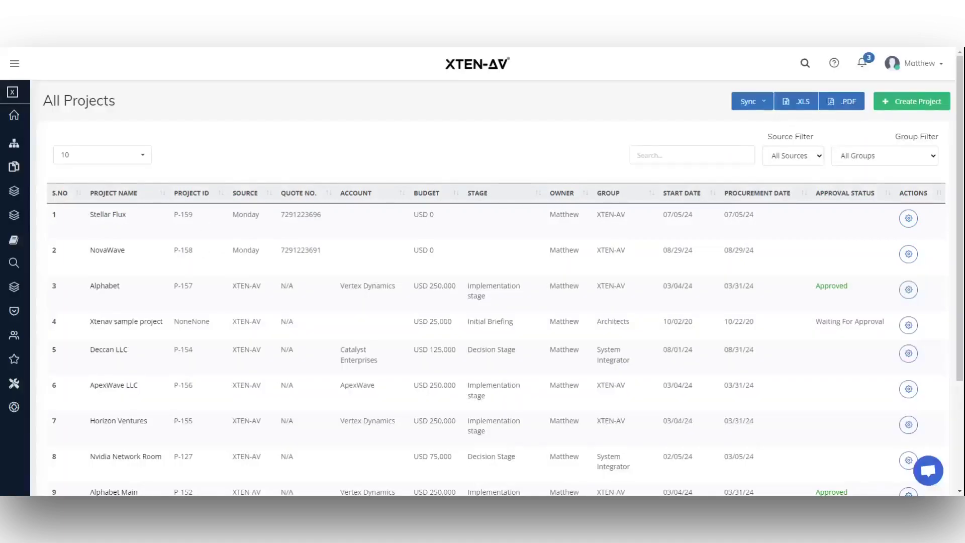
# - From All Projects, sync Stellar Flux and NovaWave with monday.com and confirm
pyautogui.click(743, 109)
pyautogui.moveTo(751, 125)
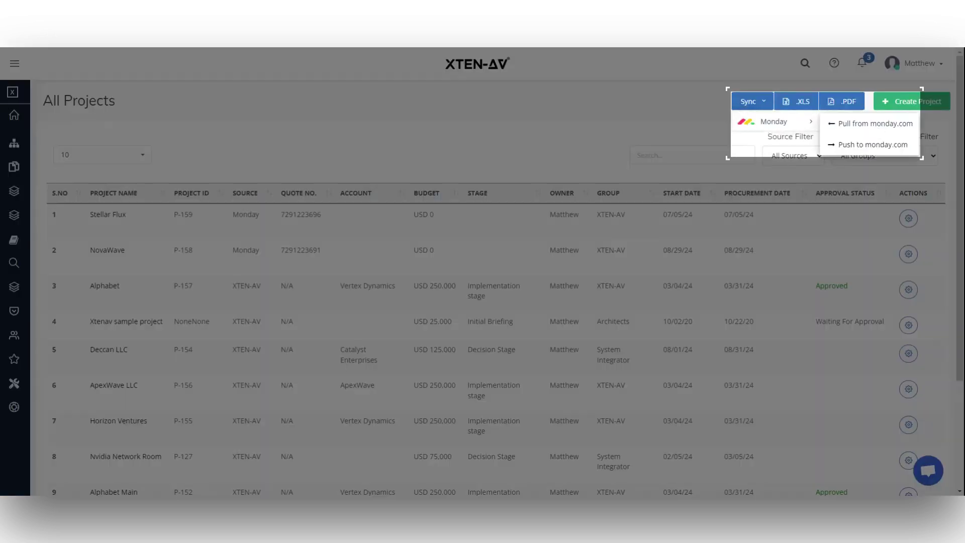
pyautogui.click(875, 124)
pyautogui.click(58, 216)
pyautogui.click(57, 250)
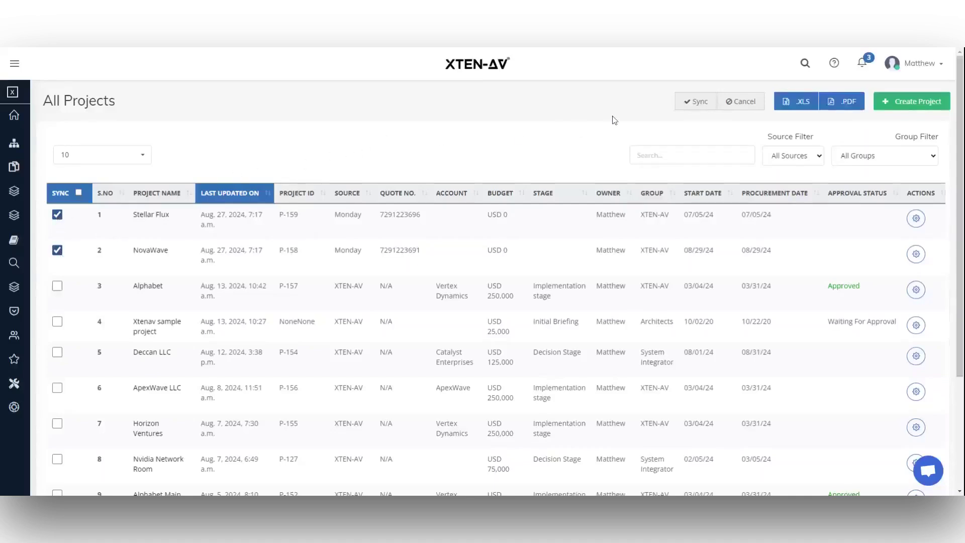
pyautogui.click(695, 102)
pyautogui.click(484, 335)
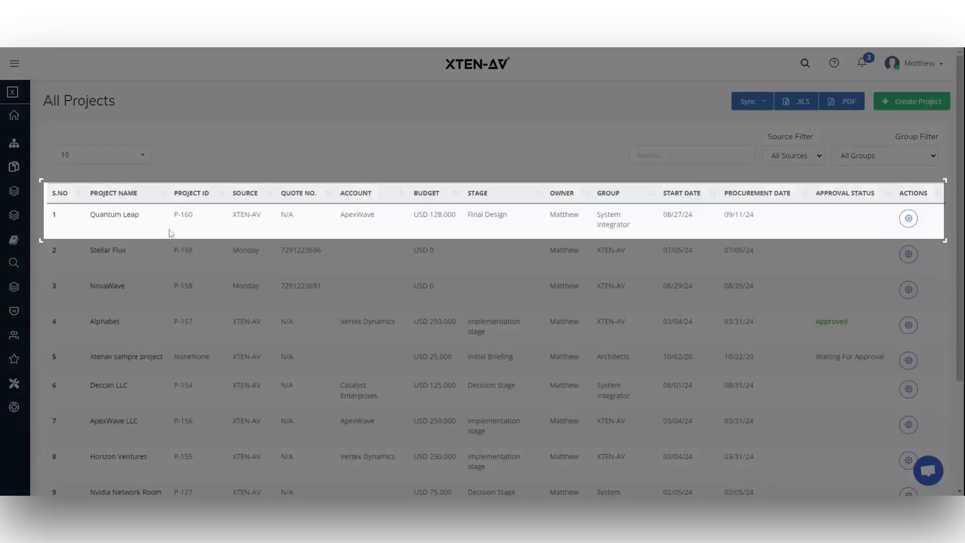
# - Create the 'Quantum Meeting Room' design in Quantum Leap from the XTEN-AV Meeting Room template
pyautogui.click(129, 220)
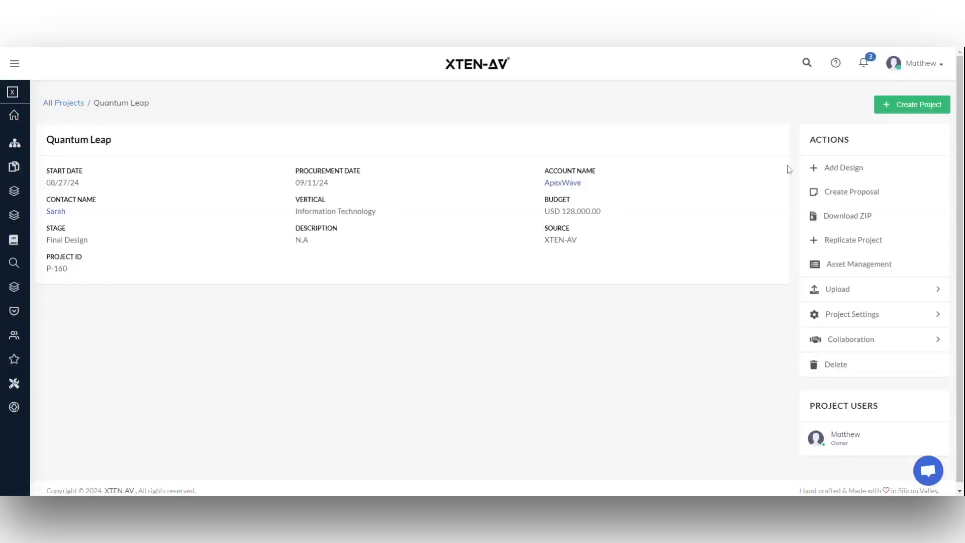
pyautogui.click(835, 168)
pyautogui.write('Quantum Meeting Room')
pyautogui.click(473, 314)
pyautogui.click(455, 342)
pyautogui.scroll(-3, 443, 385)
pyautogui.click(433, 410)
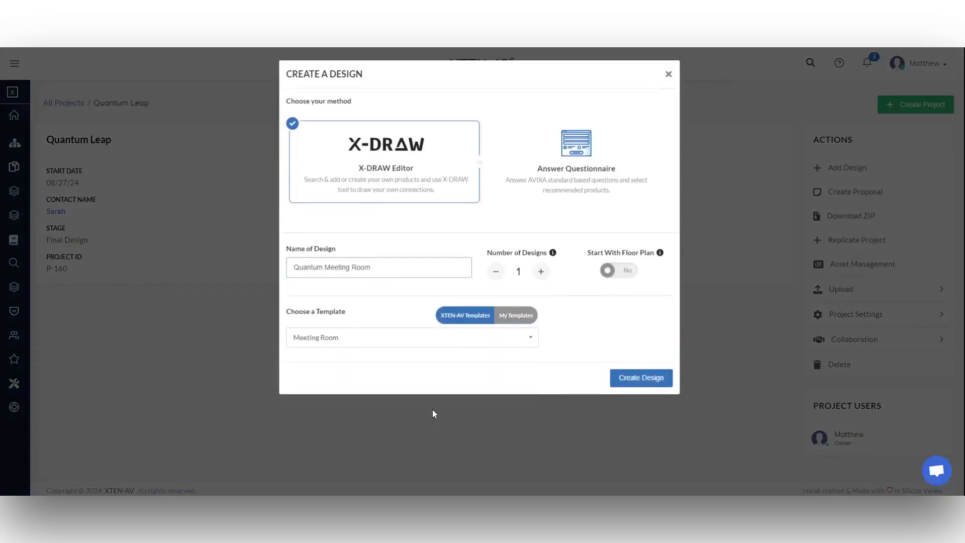
pyautogui.click(641, 384)
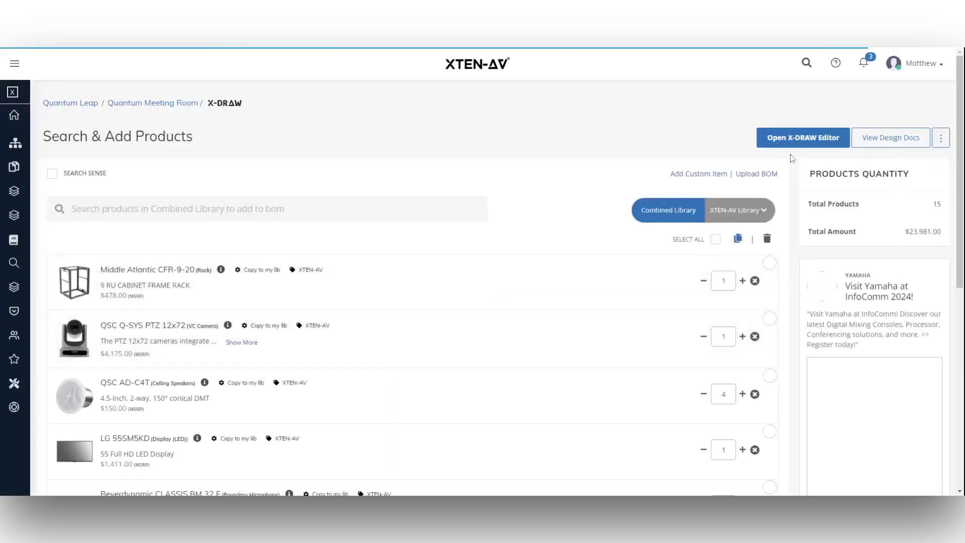
# - Open the design in the drawing editor and start Push Changes to Monday from Project Settings
pyautogui.click(793, 141)
pyautogui.click(504, 327)
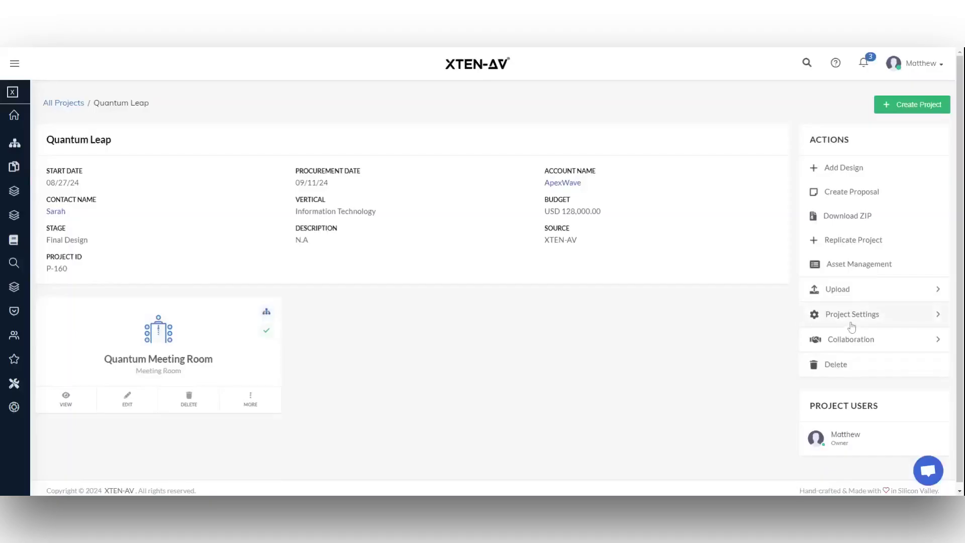
pyautogui.click(852, 316)
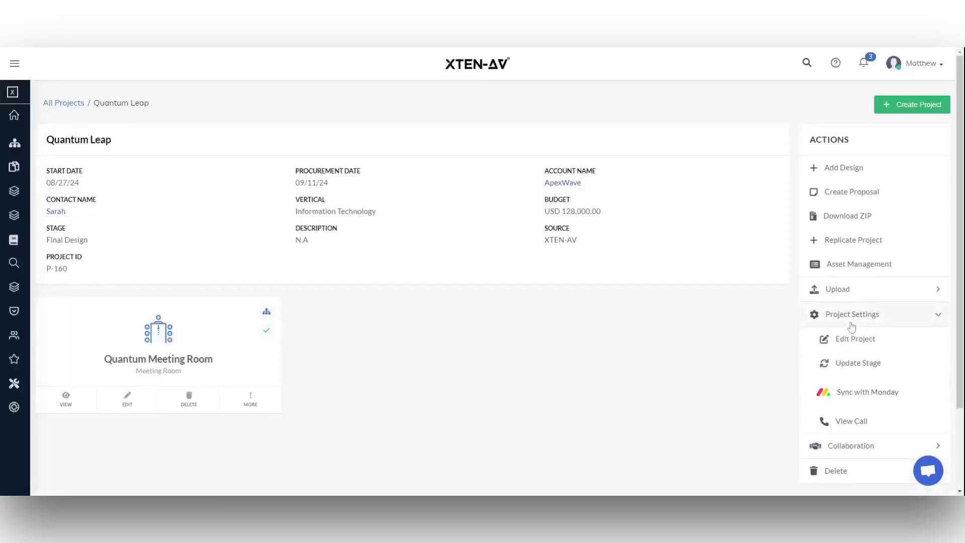
pyautogui.click(848, 394)
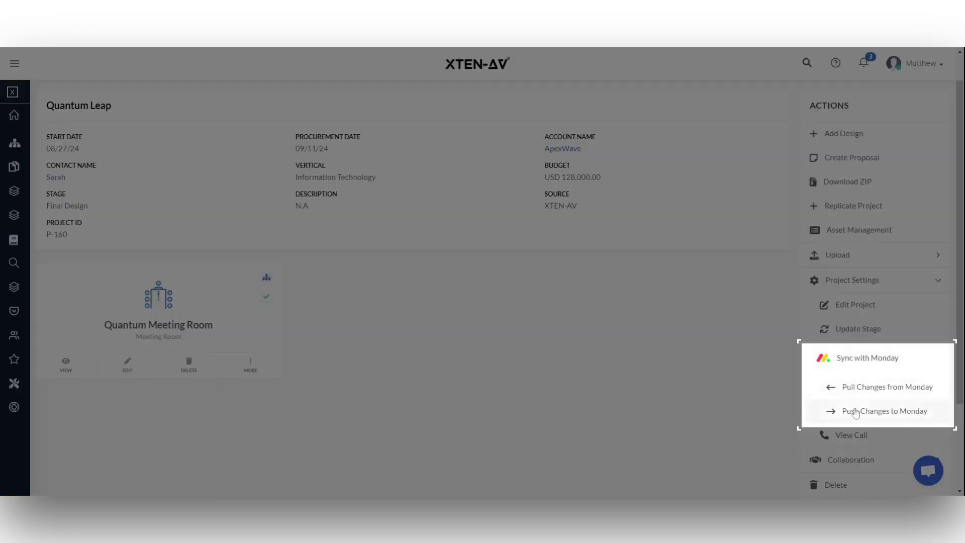
pyautogui.click(857, 411)
# - Include Quantum Meeting Room, excluding line schematics, rack layout, scope of work and submittal PDF
pyautogui.click(308, 188)
pyautogui.click(641, 186)
pyautogui.click(633, 255)
pyautogui.click(632, 277)
pyautogui.click(508, 341)
pyautogui.click(505, 385)
# - Review floor plans and attachments, save the document choices, and send the design to monday.com
pyautogui.scroll(-2, 505, 389)
pyautogui.click(566, 369)
pyautogui.click(595, 186)
pyautogui.click(579, 229)
pyautogui.click(579, 229)
pyautogui.click(655, 277)
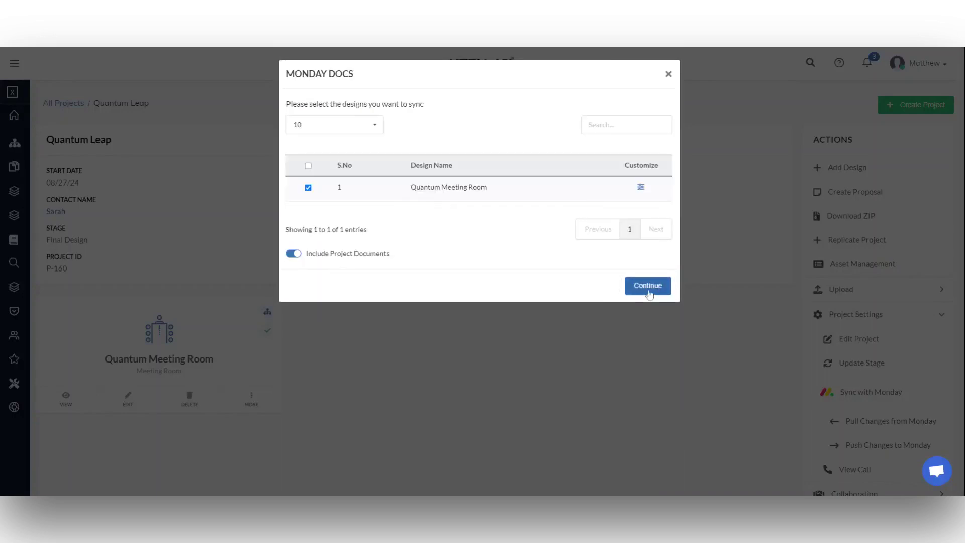
pyautogui.click(648, 285)
pyautogui.click(479, 335)
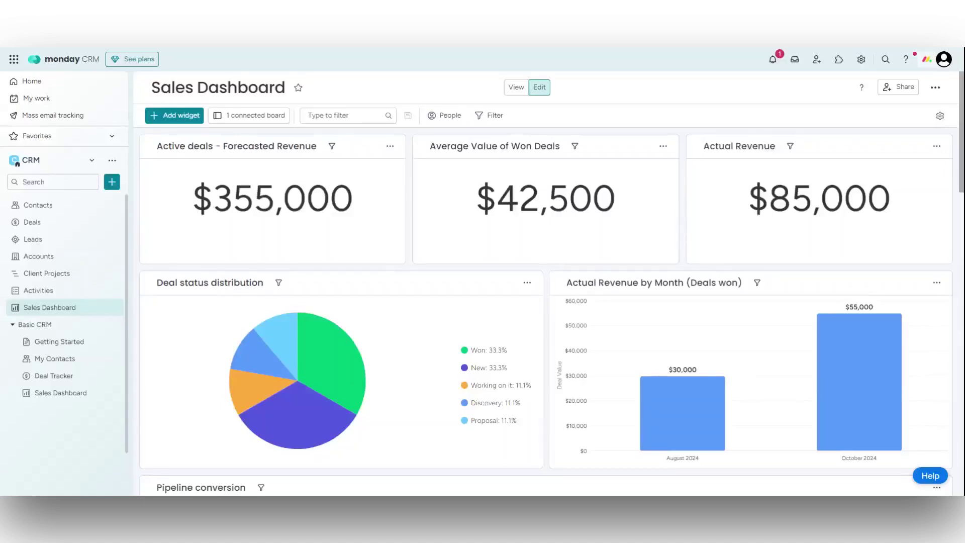
# - From Deal Tracker, open the Quantum Leap deal's file gallery and view Meeting Room-bom_xG6bFwZ.pdf
pyautogui.click(75, 382)
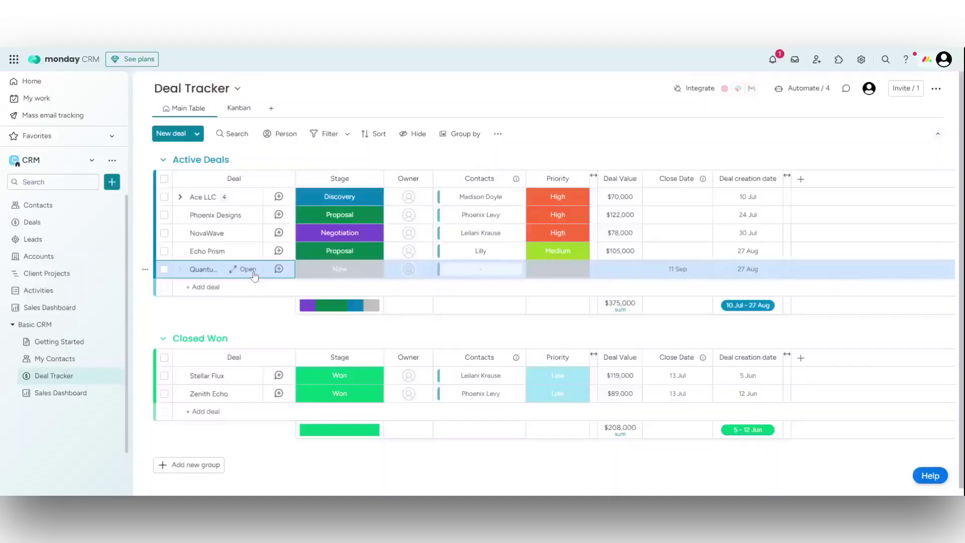
pyautogui.click(249, 269)
pyautogui.click(120, 108)
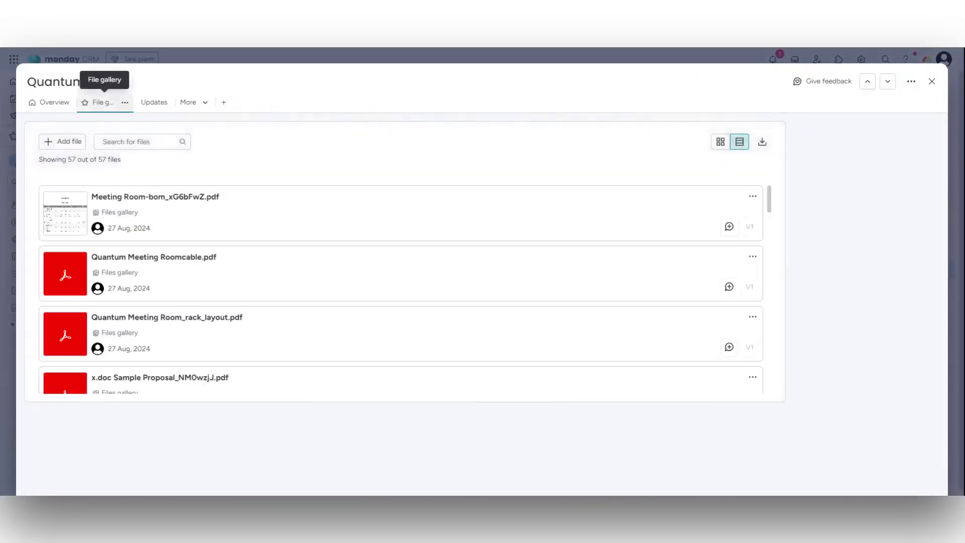
pyautogui.click(194, 222)
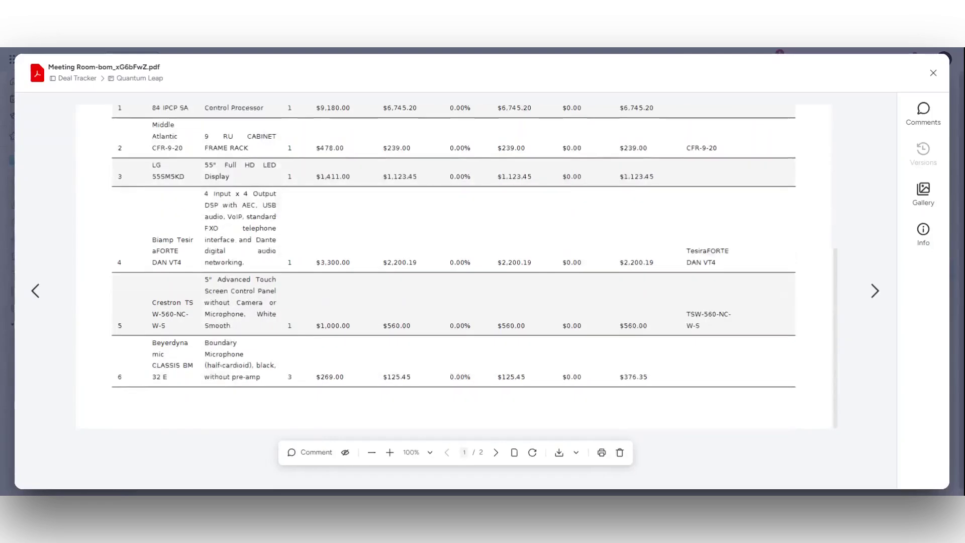